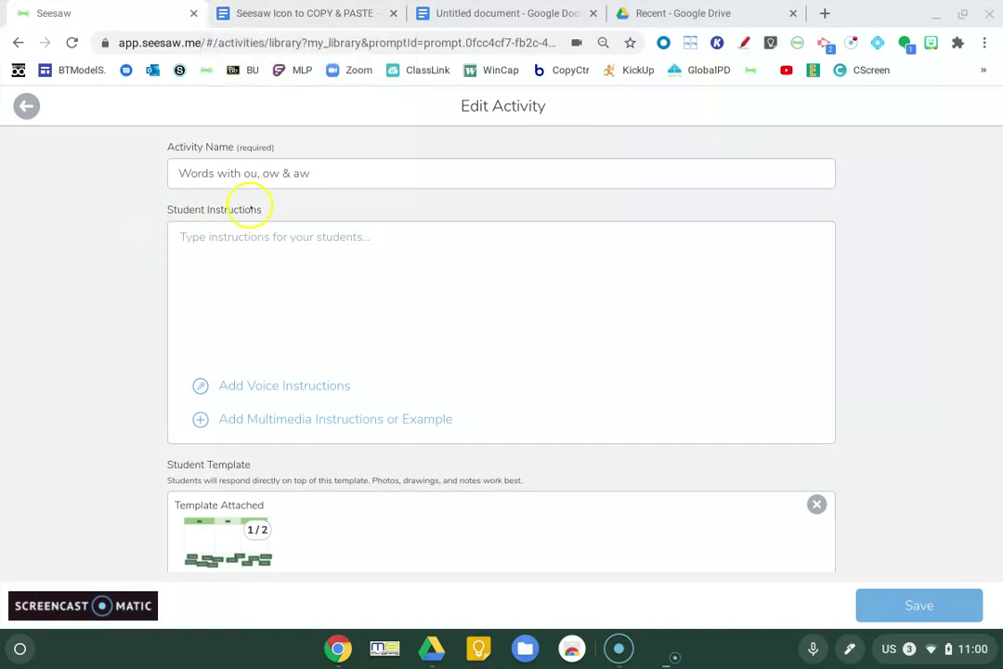
# Step: Open the Seesaw icon shortcut reference document to check the icon codes
pyautogui.click(312, 10)
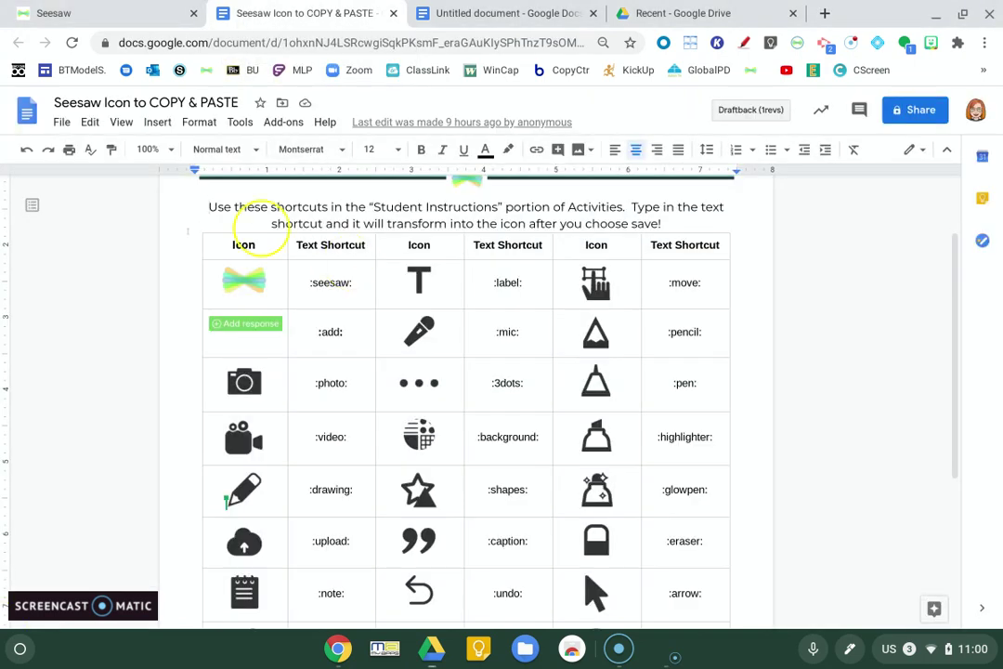
pyautogui.click(171, 236)
pyautogui.scroll(2, 465, 371)
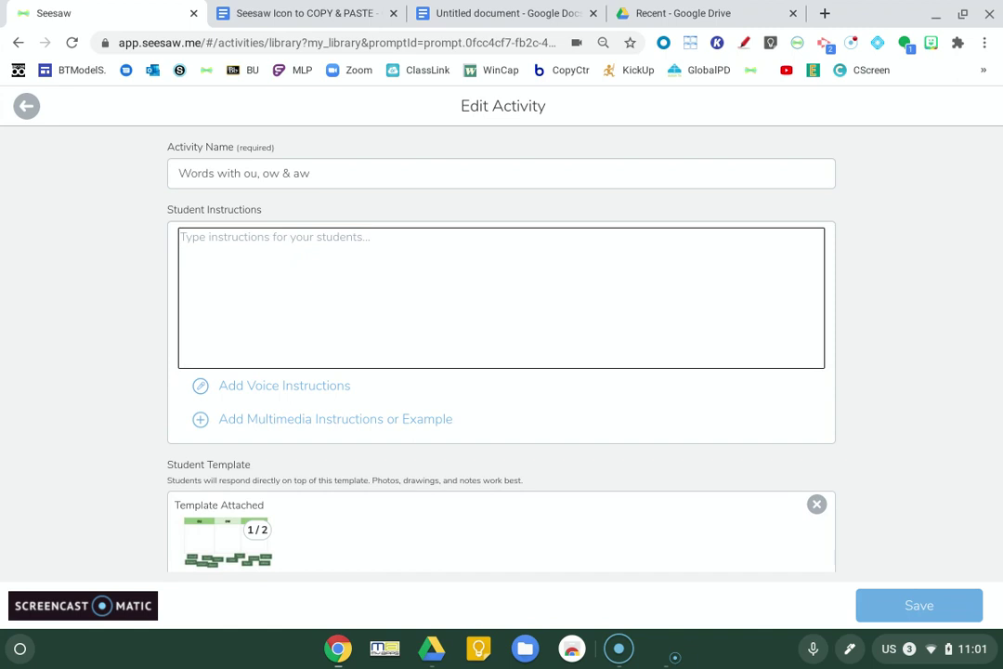
# Step: Write 'Today we are going to work on words that include ou, ow & aw.' plus steps 1–2
pyautogui.write('Today we are go')
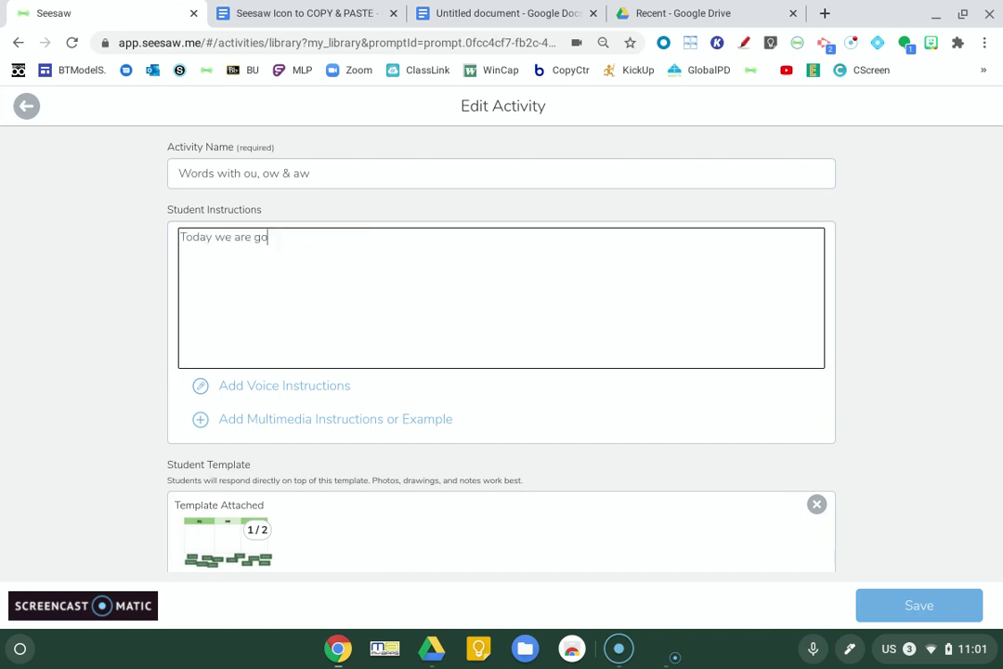
pyautogui.write('ing to work on words thatinclu')
pyautogui.press('BackSpace')
pyautogui.press('BackSpace')
pyautogui.press('BackSpace')
pyautogui.press('BackSpace')
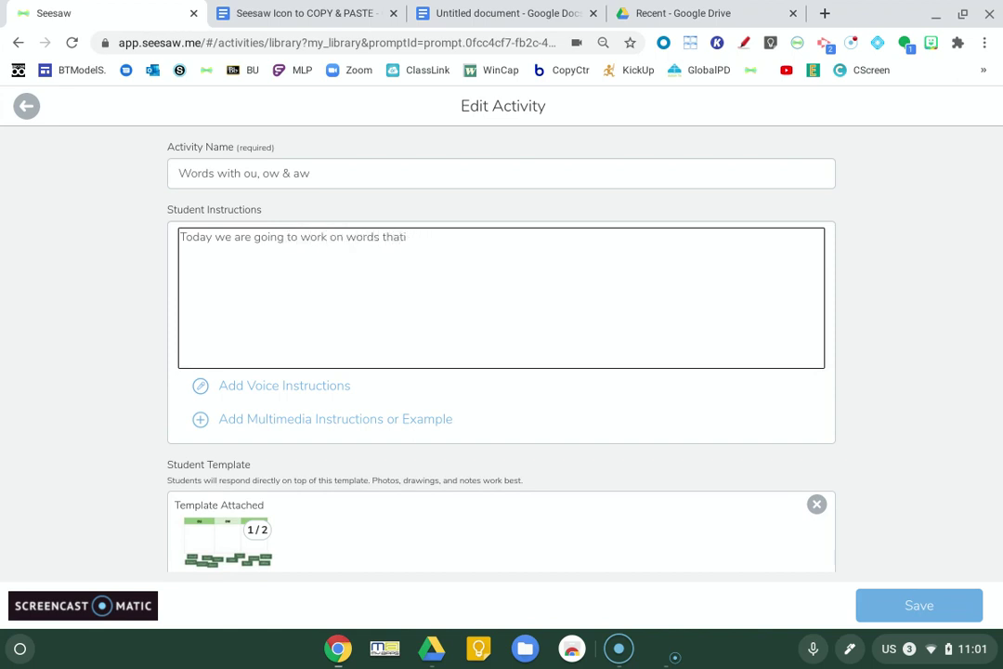
pyautogui.press('BackSpace')
pyautogui.write('include ou, ow & aw.')
pyautogui.press('Return')
pyautogui.press('Return')
pyautogui.write('1')
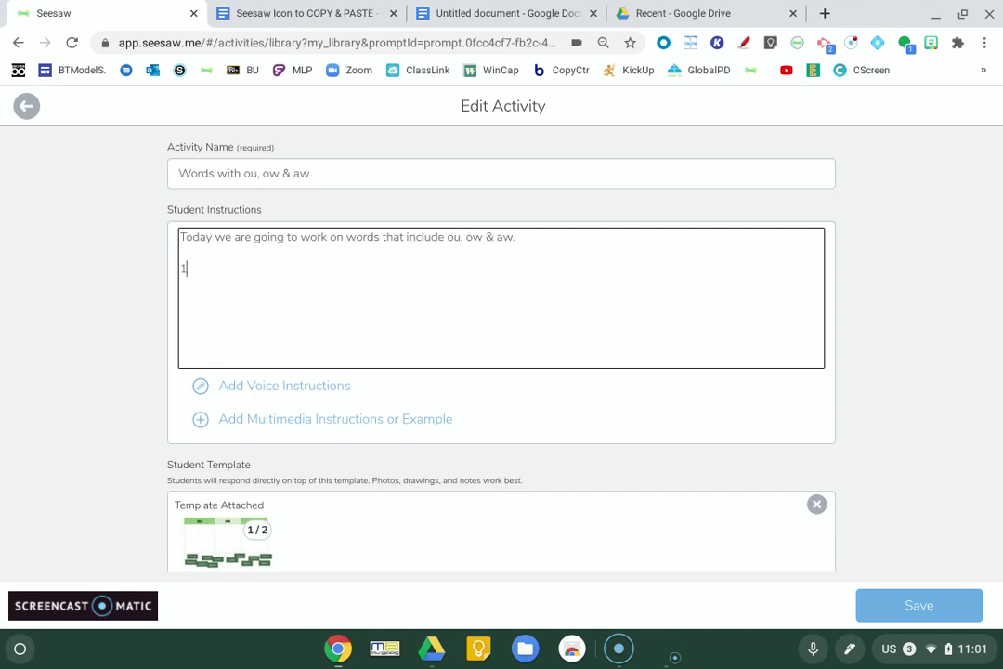
pyautogui.write('.')
pyautogui.write(' Tap')
pyautogui.write(' :a')
pyautogui.write('dd: ')
pyautogui.write('2. ')
pyautogui.write('On page 1,')
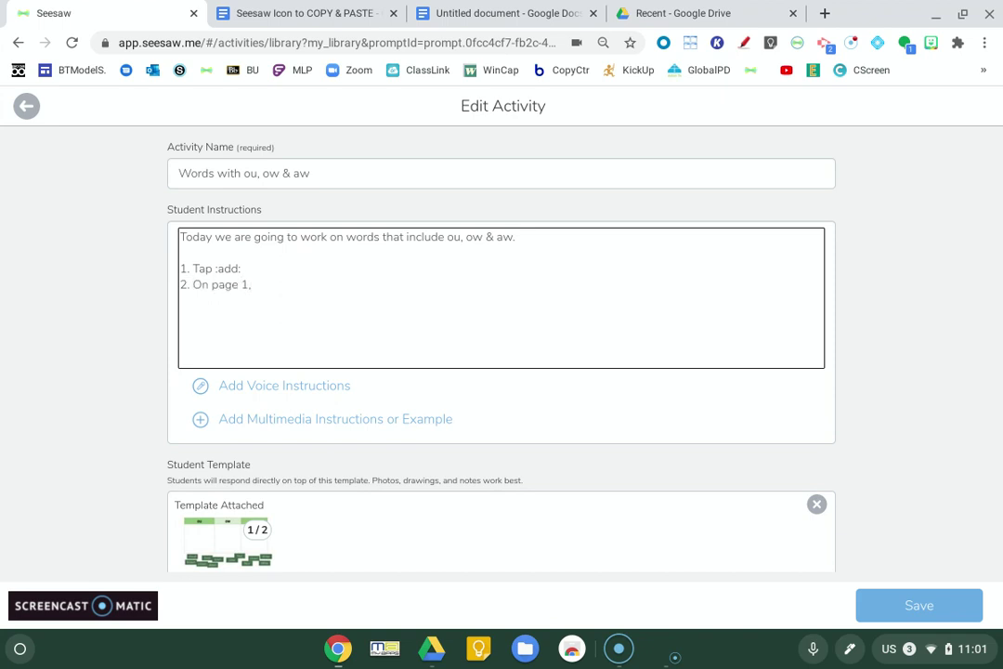
pyautogui.write(' :move: the words to ')
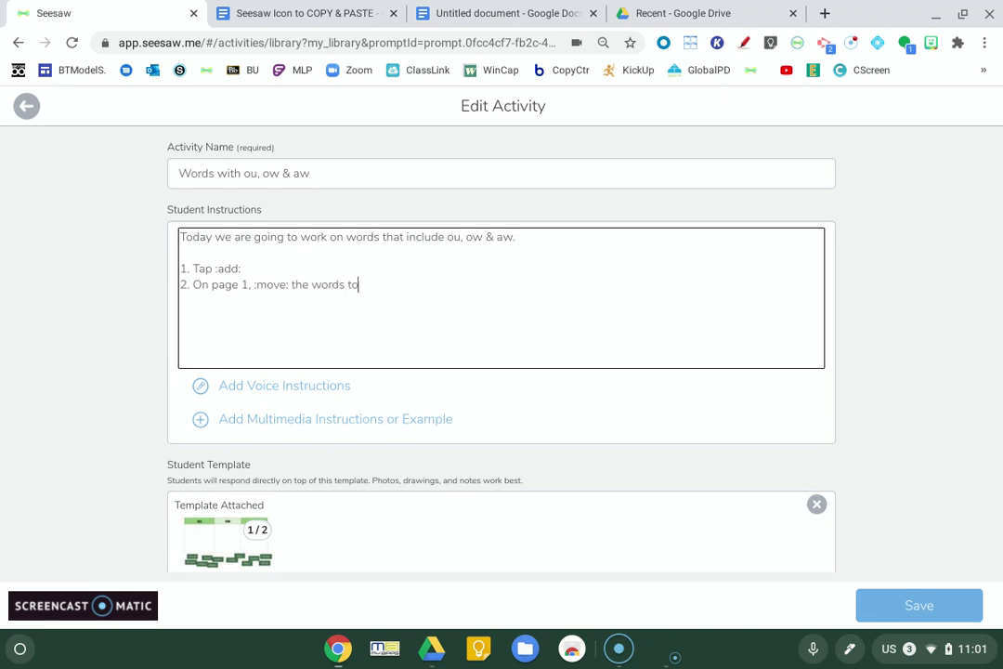
pyautogui.write('their column (ou, ow')
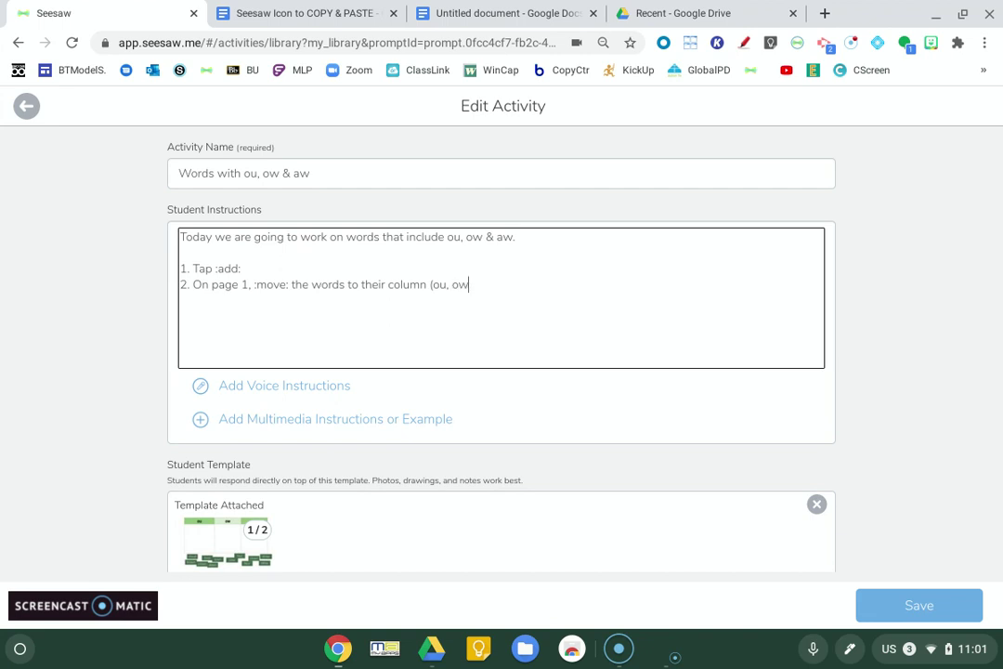
pyautogui.write(', aw)')
pyautogui.press('Return')
# Step: Add '3. Tap the :mic: and read each word in all three columns.' and begin '4. On page 2,'
pyautogui.write('3. Tap the :mic:')
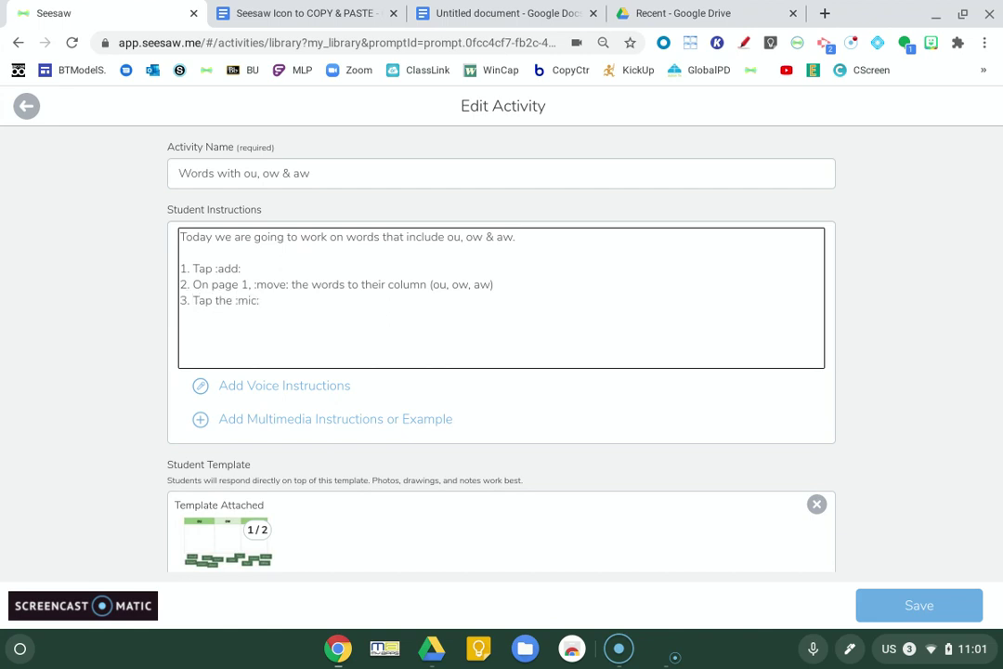
pyautogui.write(' t')
pyautogui.press('BackSpace')
pyautogui.write('and read each word in the ')
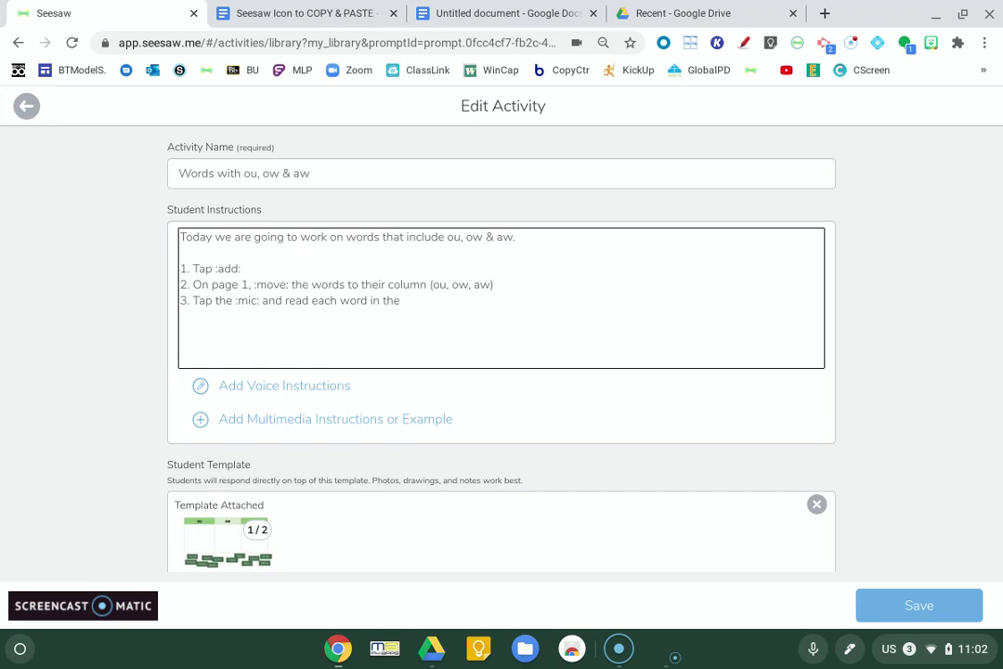
pyautogui.write('column')
pyautogui.write('.')
pyautogui.press('Return')
pyautogui.press('BackSpace')
pyautogui.press('BackSpace')
pyautogui.press('BackSpace')
pyautogui.press('BackSpace')
pyautogui.press('BackSpace')
pyautogui.press('BackSpace')
pyautogui.press('BackSpace')
pyautogui.press('BackSpace')
pyautogui.press('BackSpace')
pyautogui.write('all three columns.')
pyautogui.press('Return')
pyautogui.write('4. ')
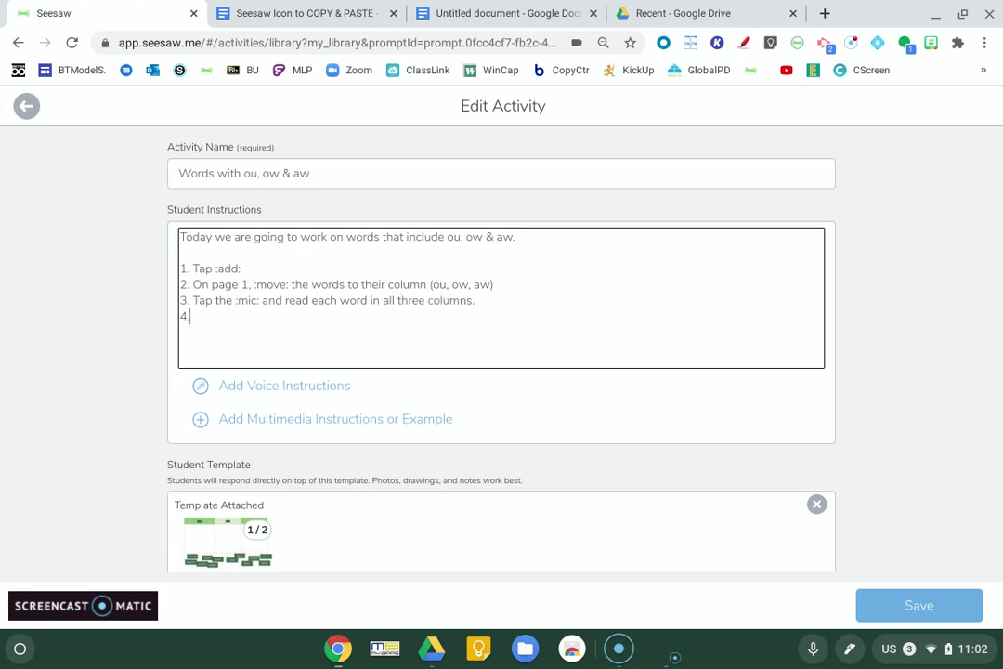
pyautogui.write('On page 2,')
# Step: Finish step 4 with ':label: or :drawing: the word that matches the image.' and type steps 5–7
pyautogui.write(':label')
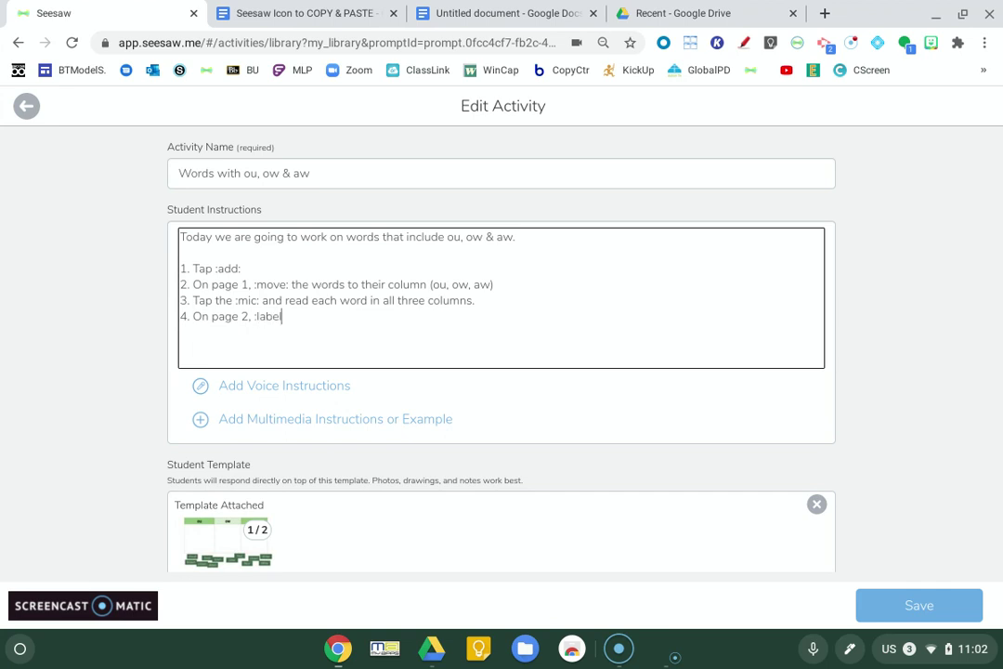
pyautogui.write(': or :drawing: the word that match')
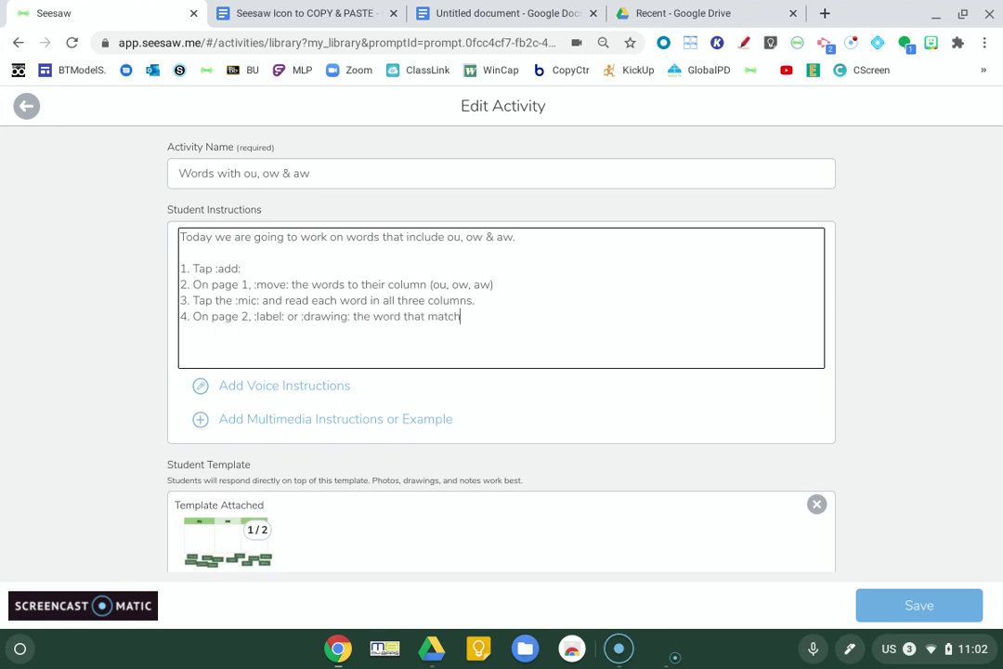
pyautogui.write('es the image.')
pyautogui.press('Return')
pyautogui.write('5. Tap the :mic:')
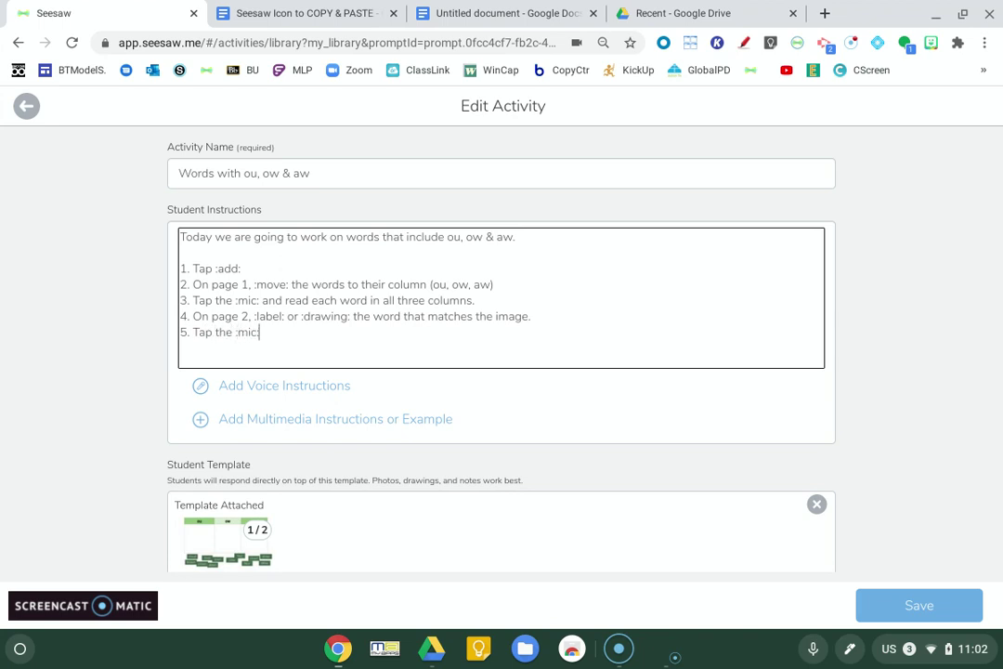
pyautogui.write(' and read each word you wrote')
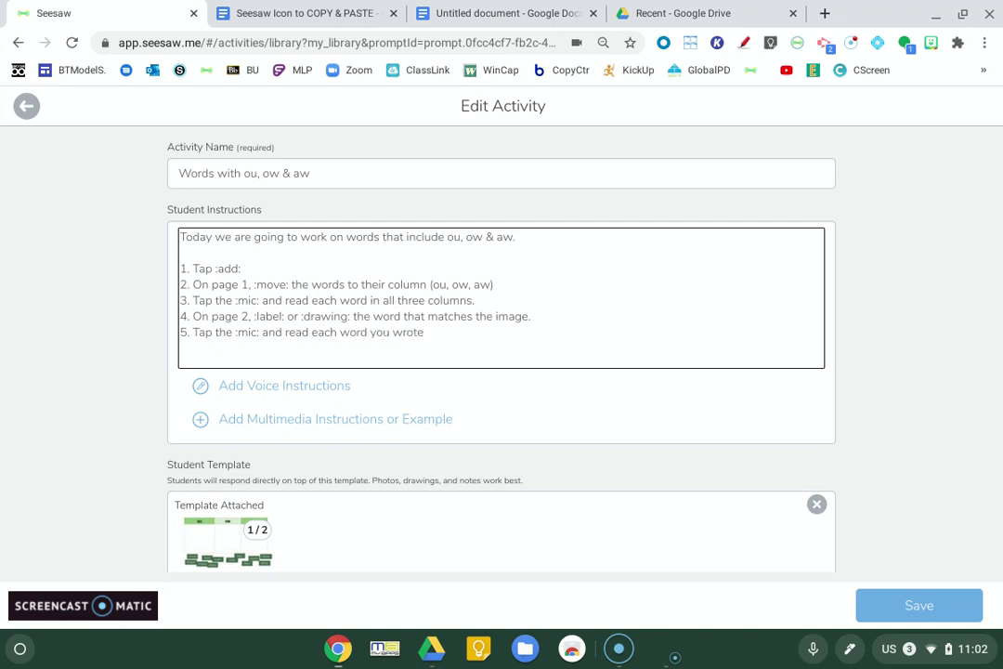
pyautogui.write('.')
pyautogui.press('Return')
pyautogui.write('6. Tap :check:')
pyautogui.press('Return')
pyautogui.write('7.')
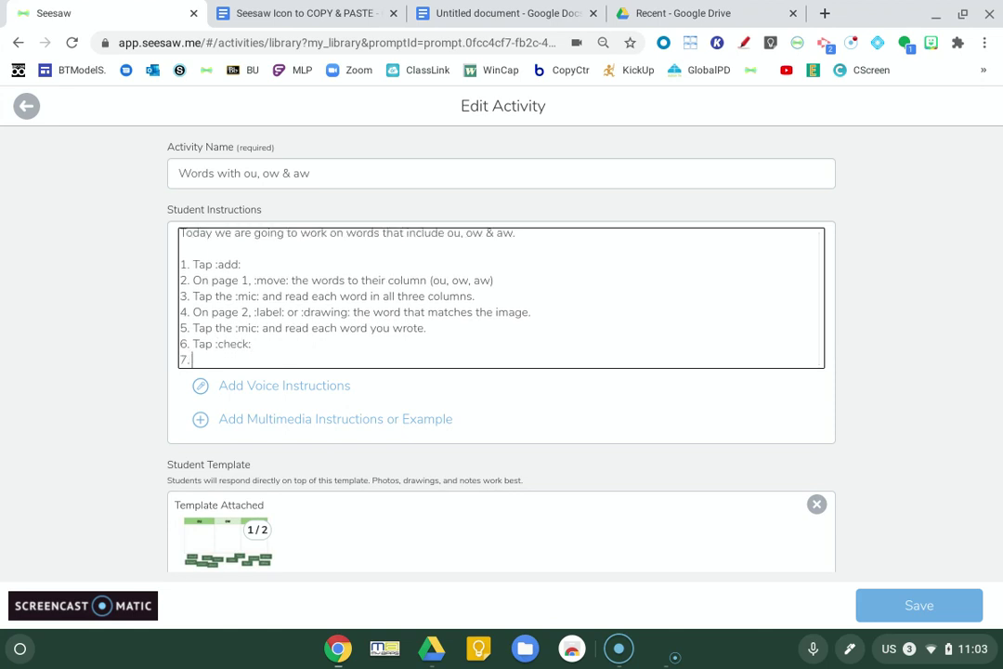
pyautogui.write(' Tap :check:')
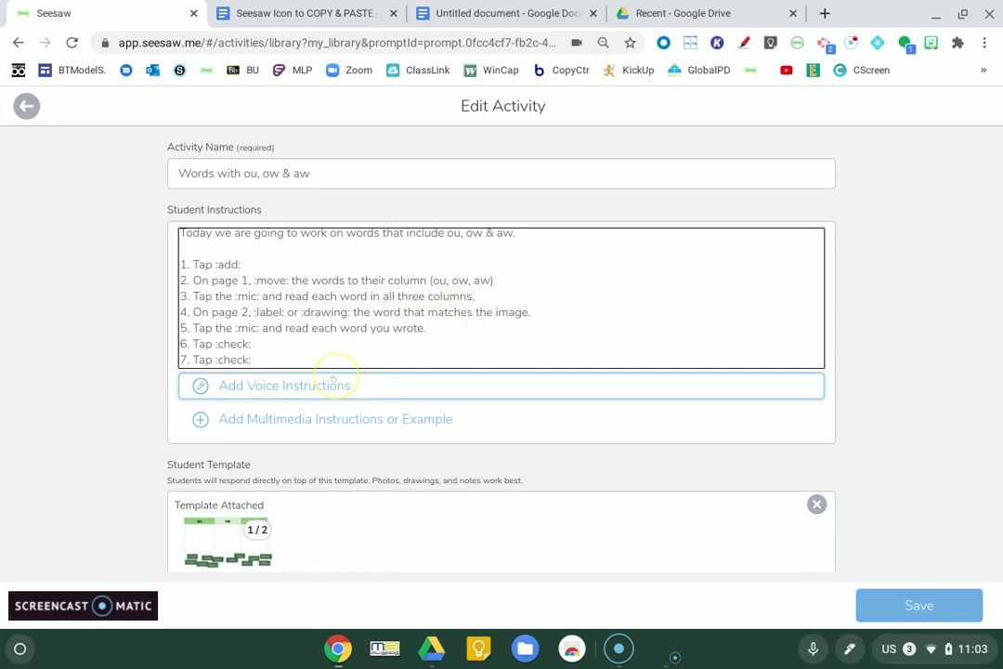
# Step: Open Add Voice Instructions below the Student Instructions box and start recording
pyautogui.scroll(-2, 333, 378)
pyautogui.click(253, 306)
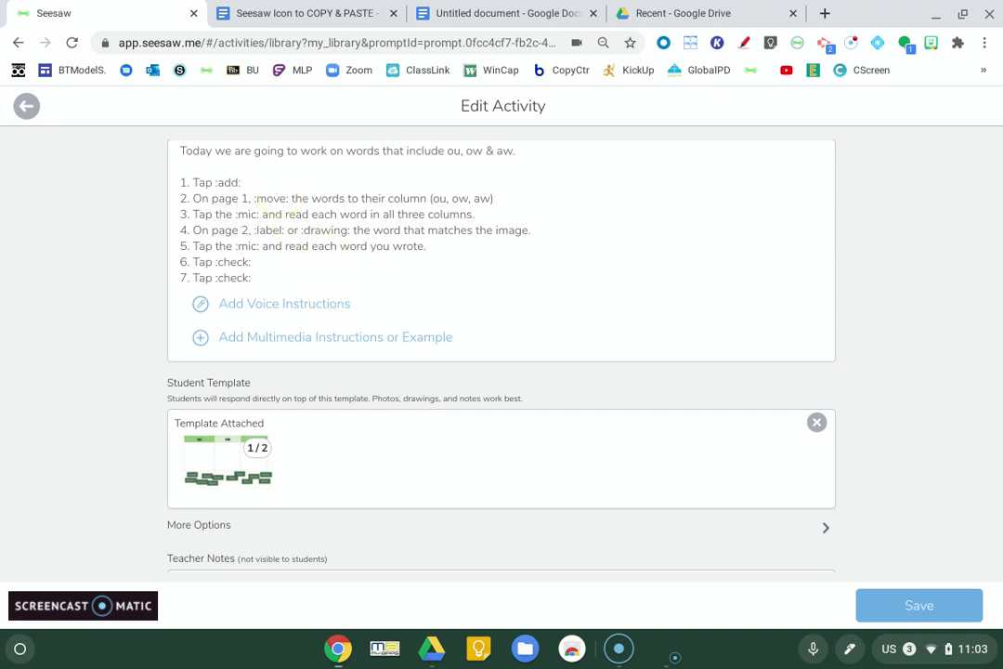
pyautogui.click(291, 307)
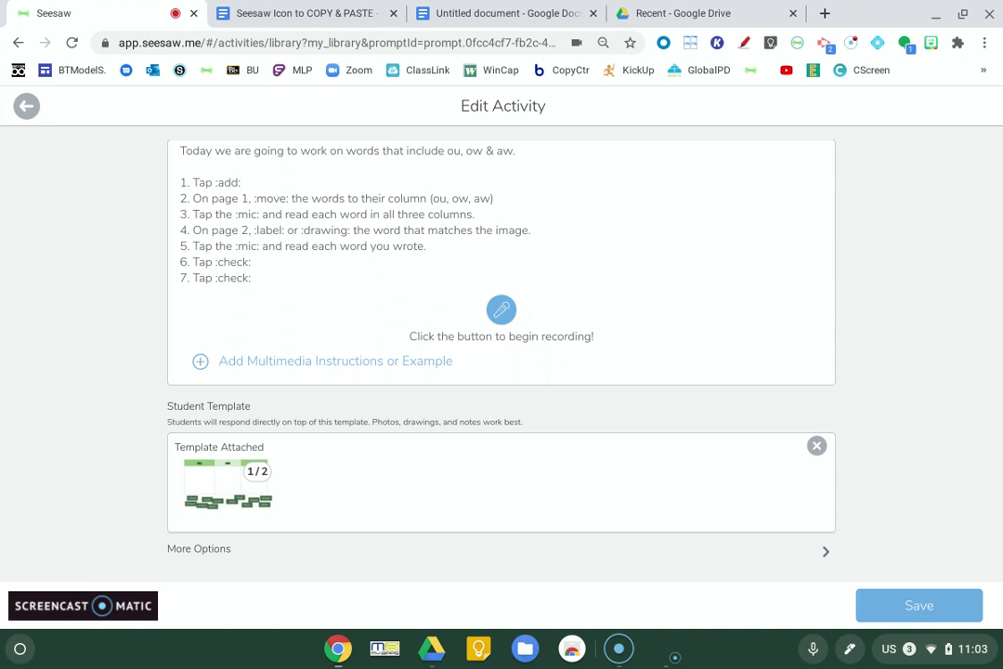
pyautogui.click(501, 309)
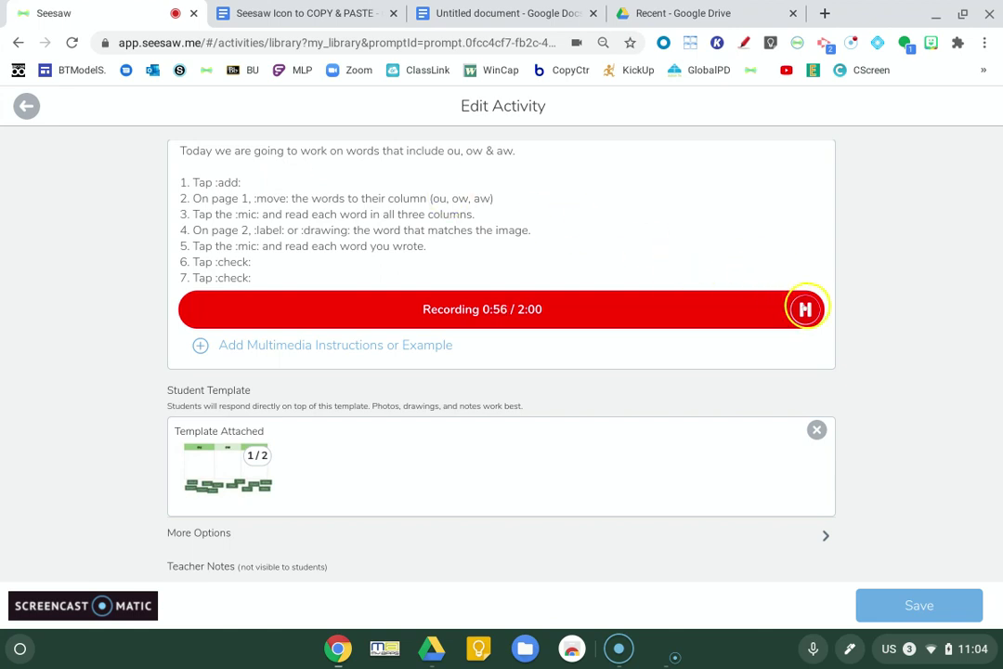
# Step: Stop the voice recording at 0:57 to attach the spoken instructions
pyautogui.click(804, 309)
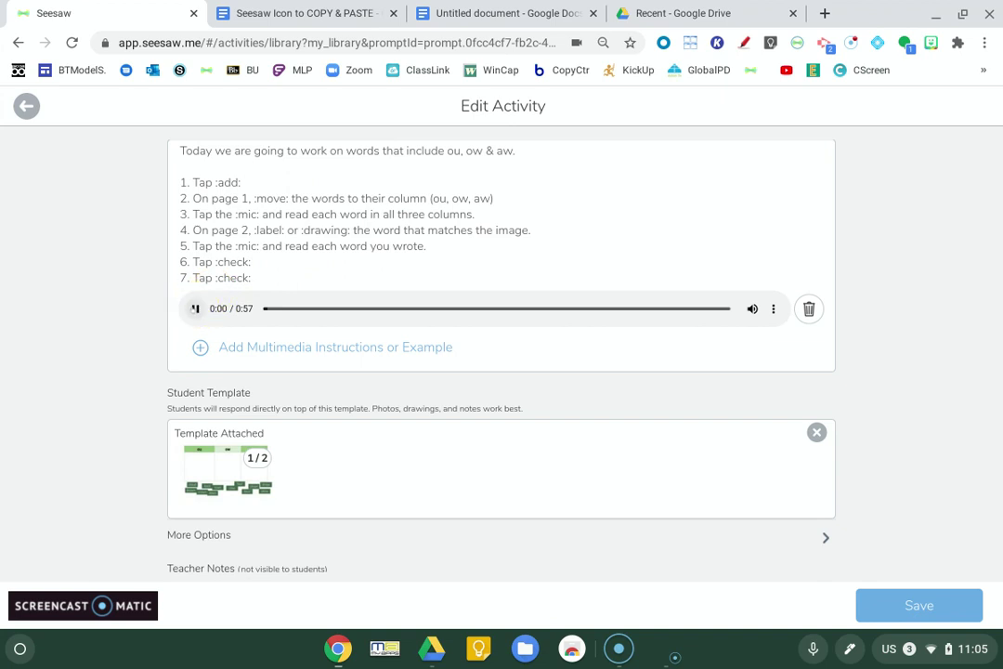
# Step: Play the opening seconds of the 0:57 voice instruction clip, then pause it
pyautogui.click(195, 309)
pyautogui.click(194, 308)
pyautogui.scroll(2, 501, 353)
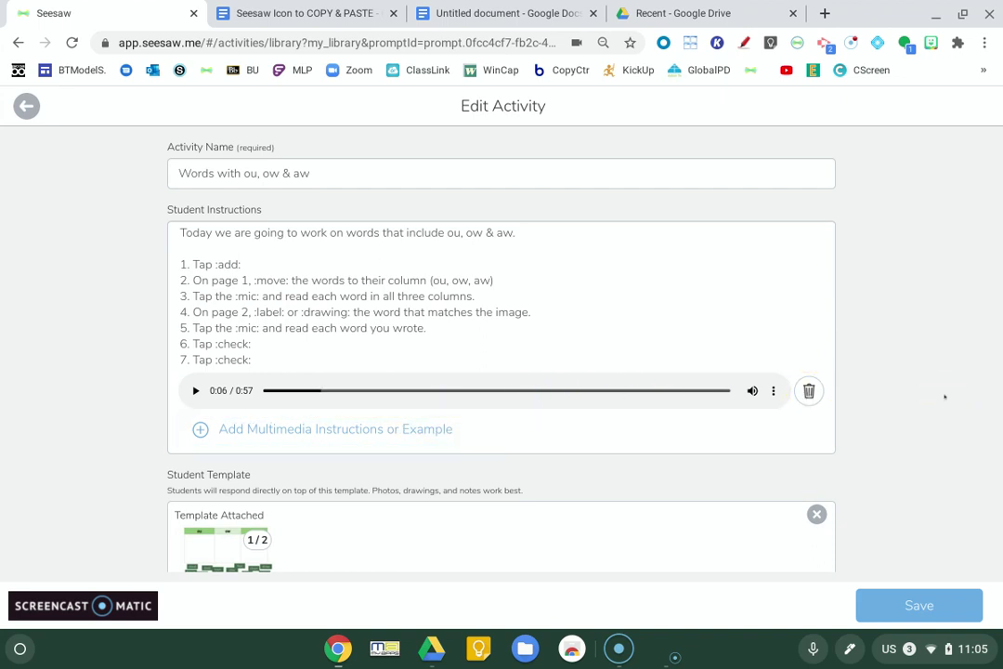
pyautogui.scroll(-3, 502, 353)
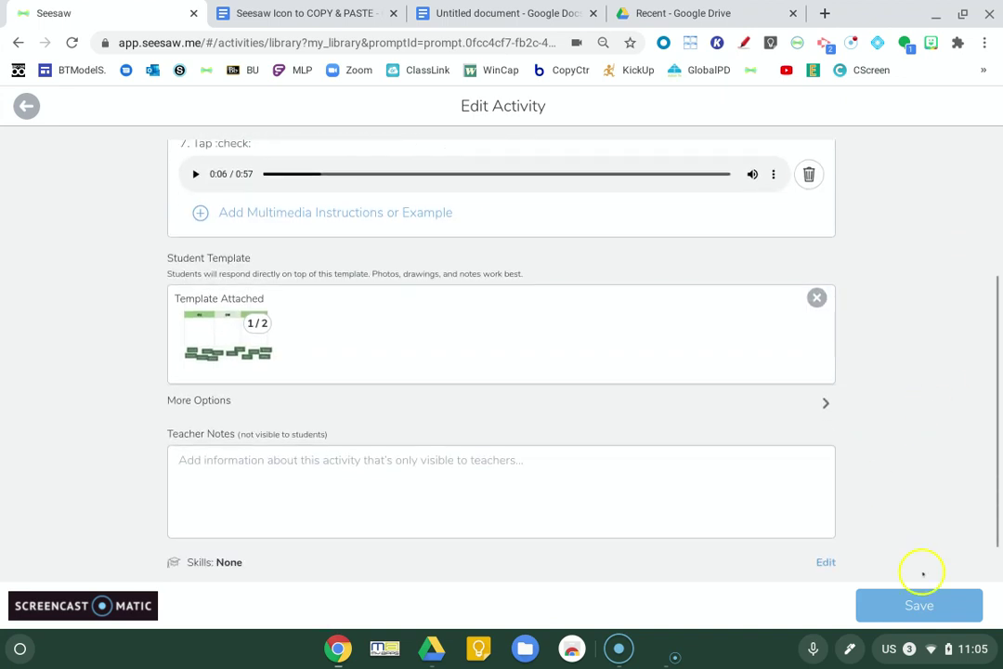